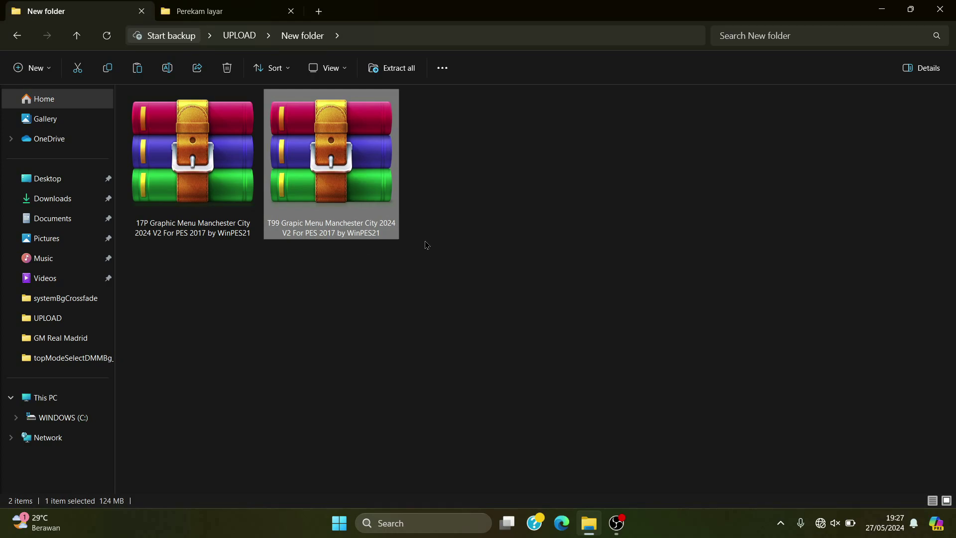
{"action": "left_click", "coordinate": [217, 219]}
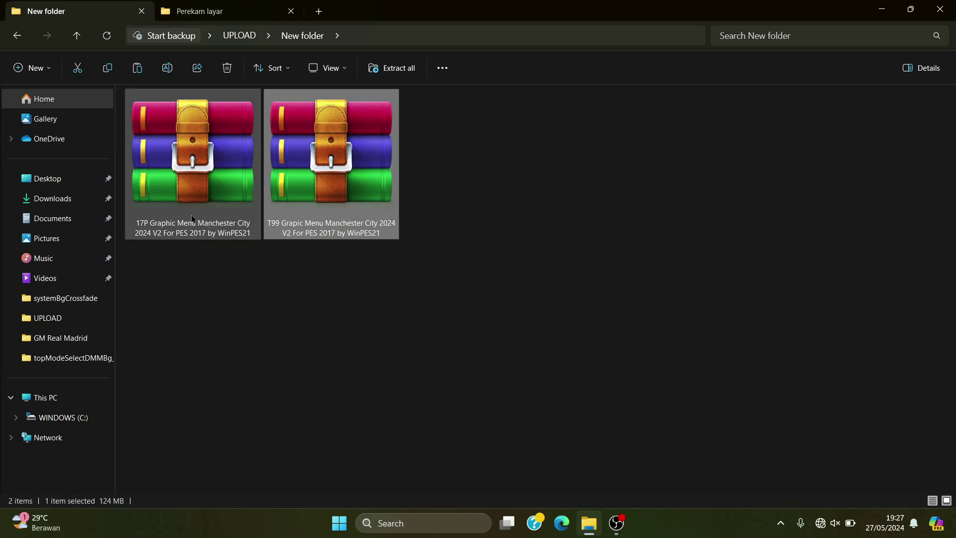
{"action": "left_click", "coordinate": [356, 234]}
{"action": "left_click", "coordinate": [219, 230]}
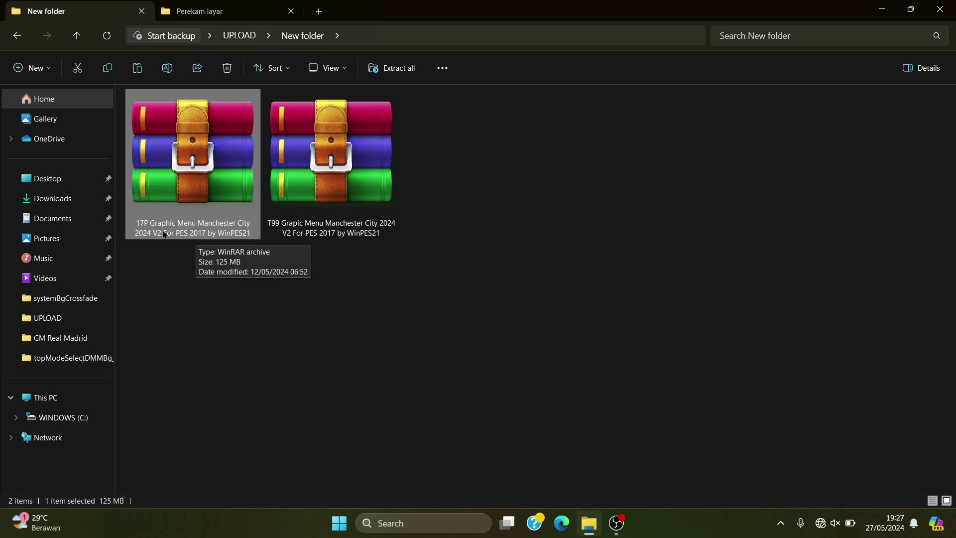
Extract the "T99 Grapic Menu Manchester City 2024 V2" archive with WinRAR to its default destination folder, entering the archive password
{"action": "left_click", "coordinate": [339, 223]}
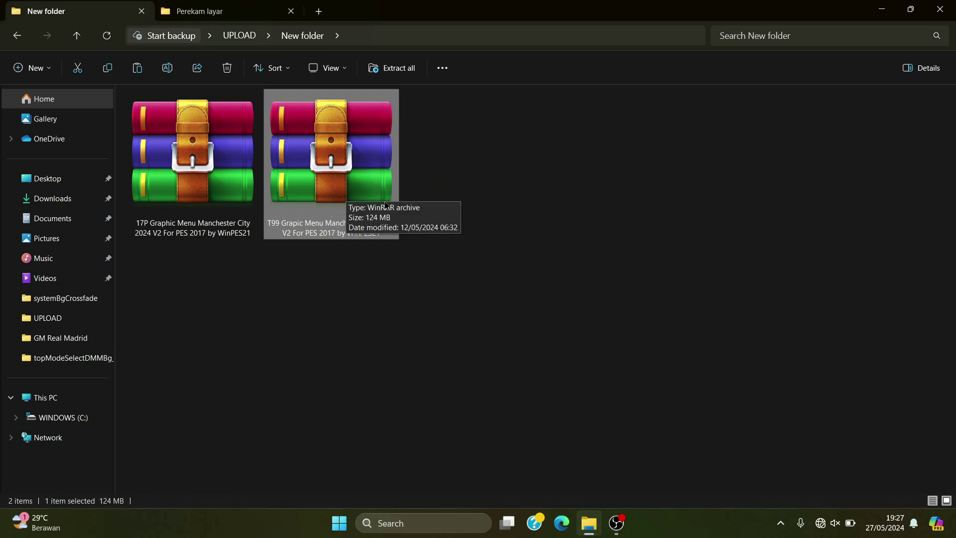
{"action": "right_click", "coordinate": [356, 177]}
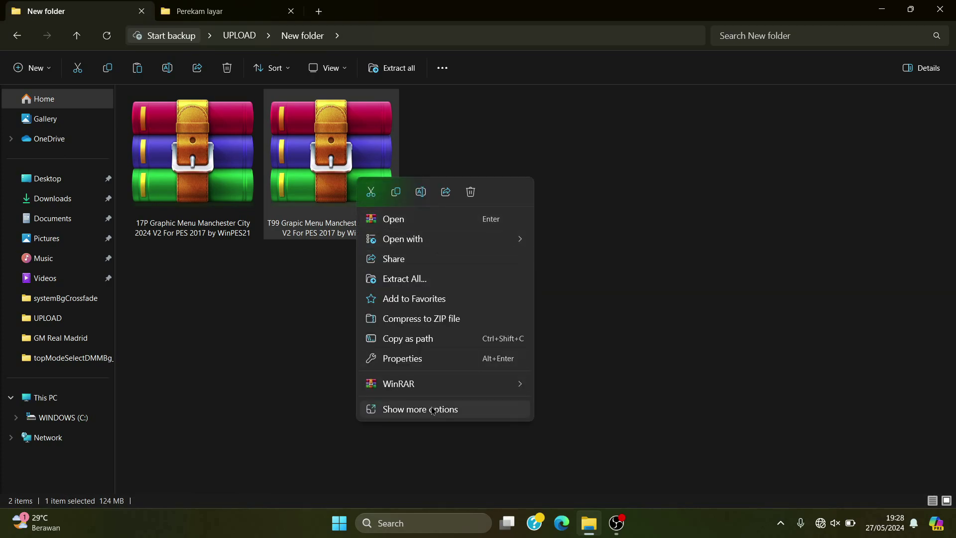
{"action": "mouse_move", "coordinate": [441, 391]}
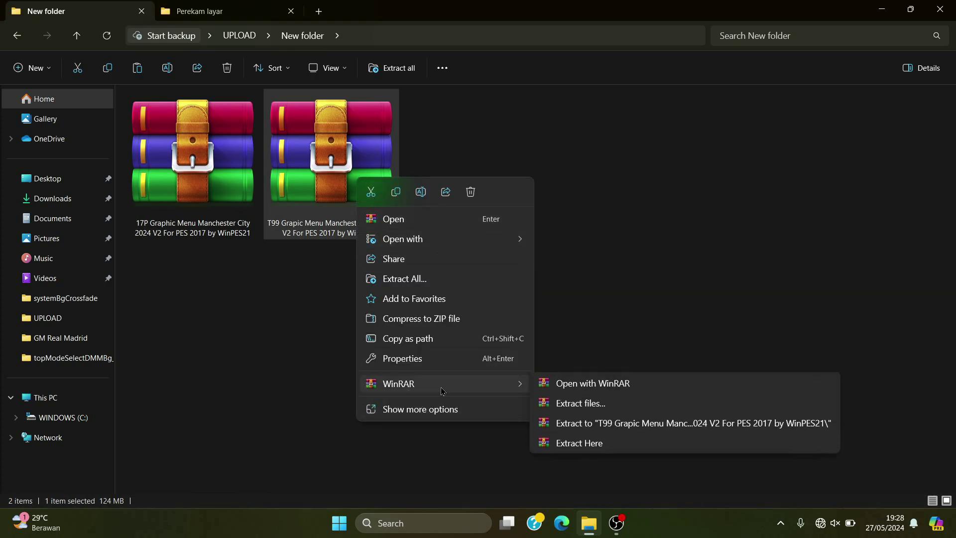
{"action": "left_click", "coordinate": [591, 407]}
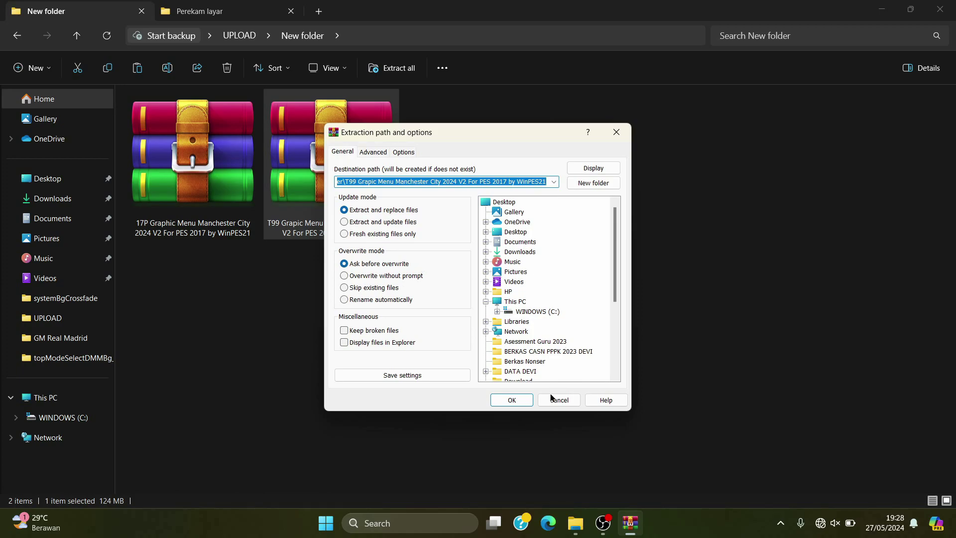
{"action": "left_click", "coordinate": [511, 401]}
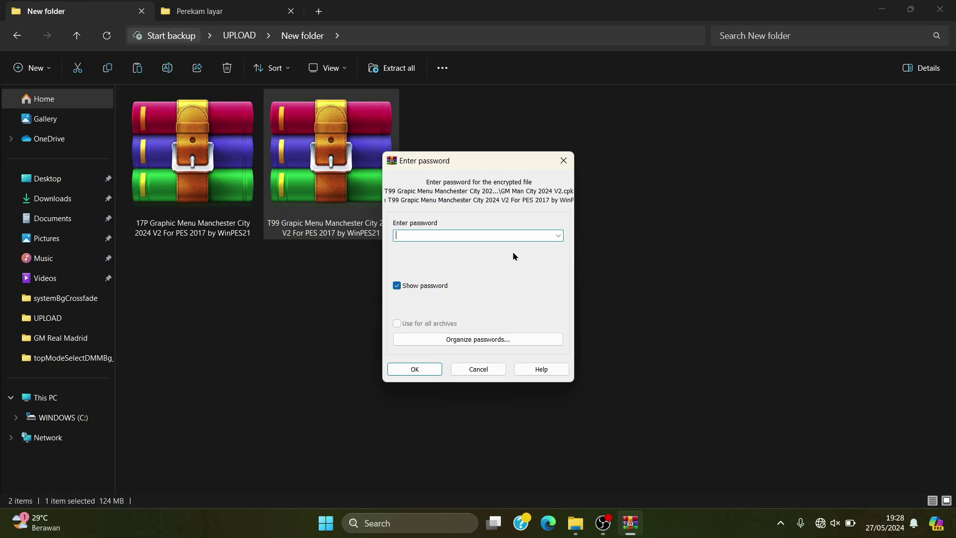
{"action": "type", "text": "W"}
{"action": "left_click", "coordinate": [424, 371]}
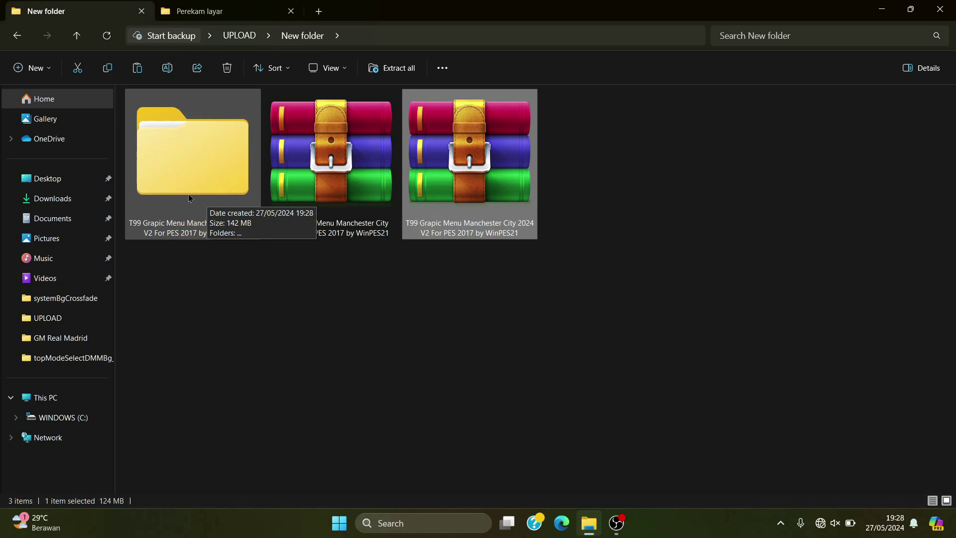
Open the extracted T99 folder and its nested subfolder, and display the contents as extra large icons
{"action": "left_click", "coordinate": [225, 192]}
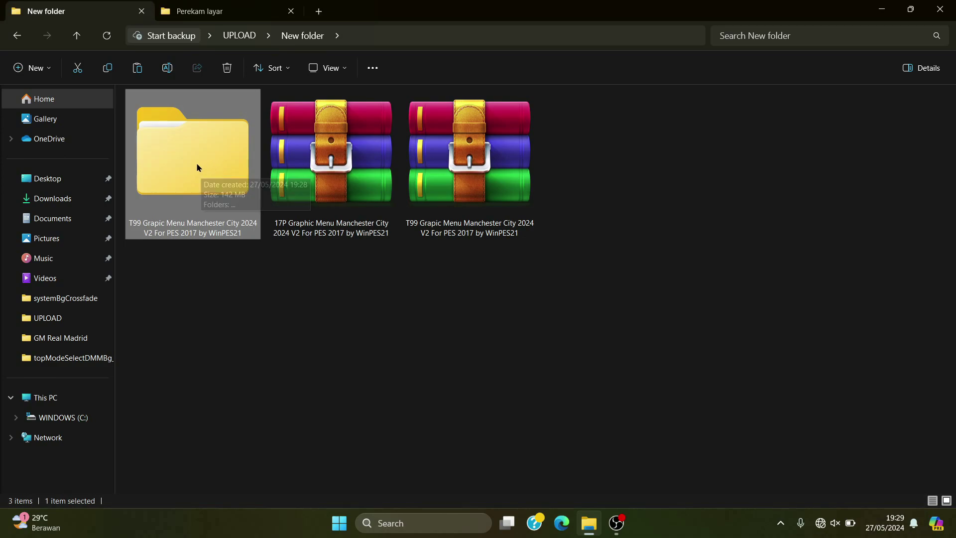
{"action": "double_click", "coordinate": [210, 166]}
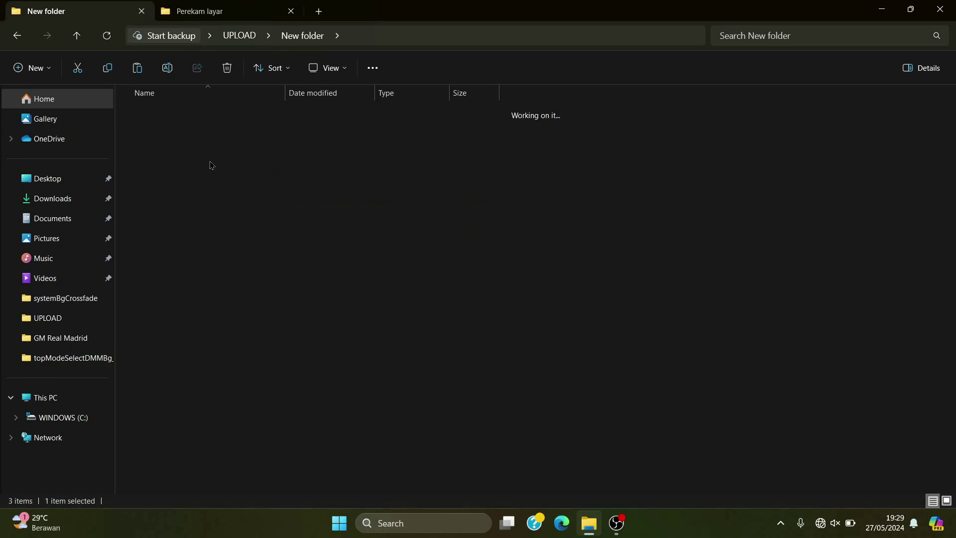
{"action": "double_click", "coordinate": [197, 114]}
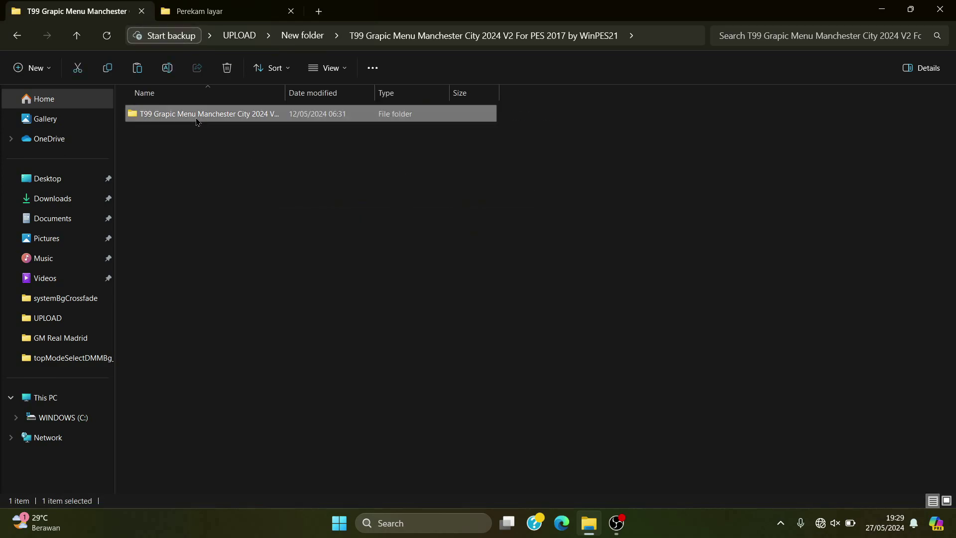
{"action": "left_click", "coordinate": [329, 68]}
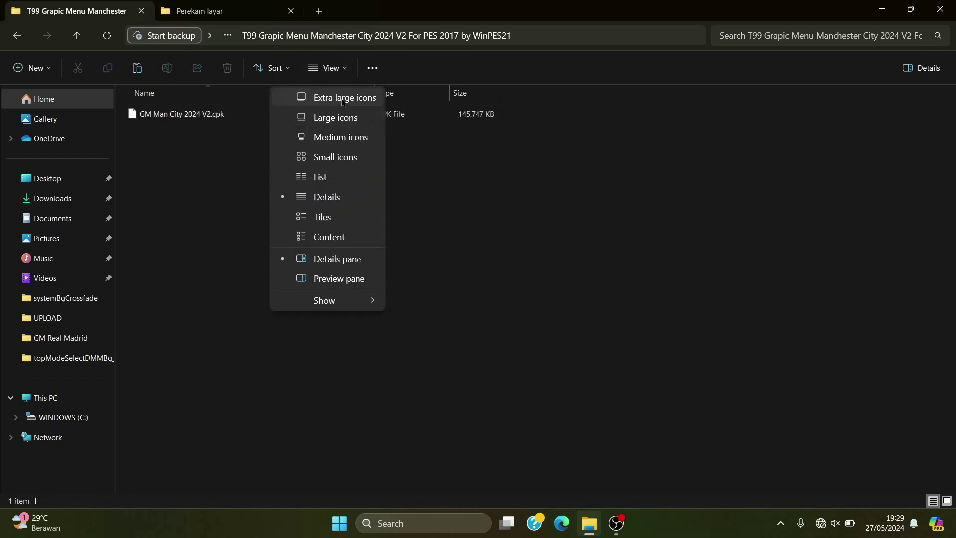
{"action": "left_click", "coordinate": [341, 97]}
Copy the file GM Man City 2024 V2.cpk from the extracted folder
{"action": "left_click", "coordinate": [209, 186]}
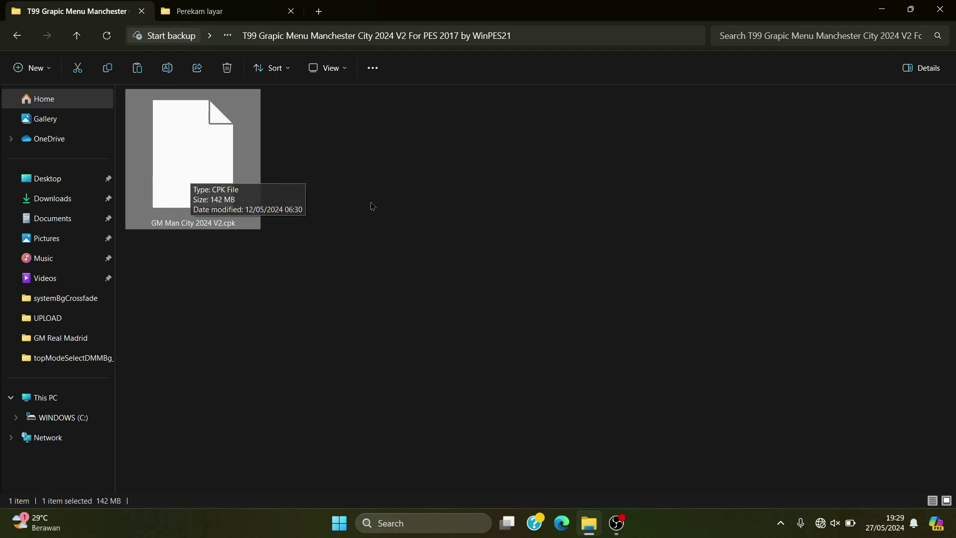
{"action": "right_click", "coordinate": [197, 164]}
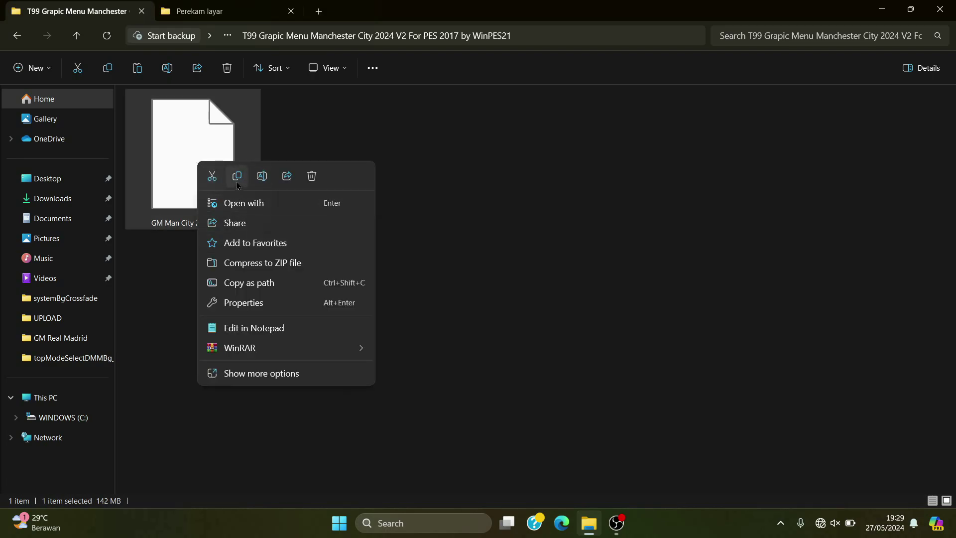
{"action": "left_click", "coordinate": [237, 177]}
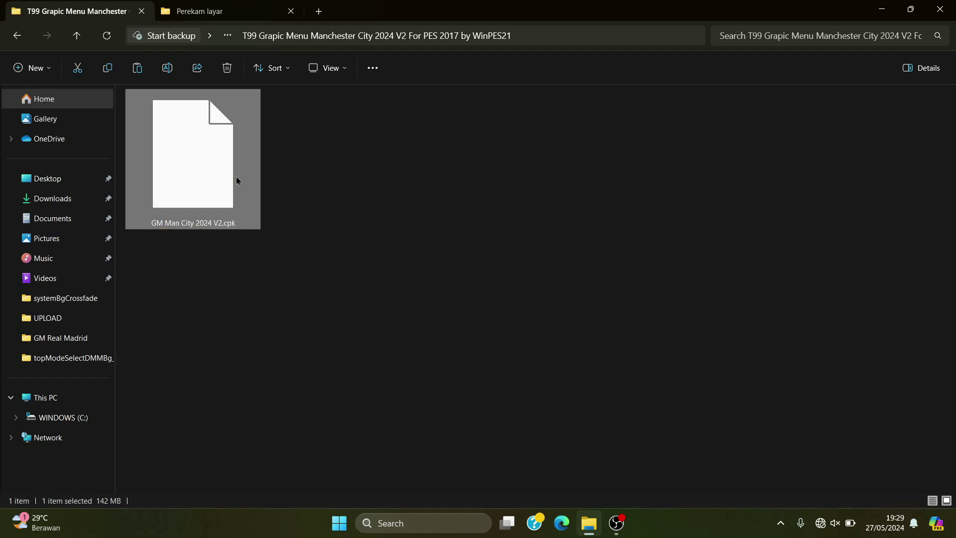
Minimize the folder window, open the file location of the Pro Evolution Soccer 2017 desktop shortcut, and enter its download folder
{"action": "left_click", "coordinate": [882, 9]}
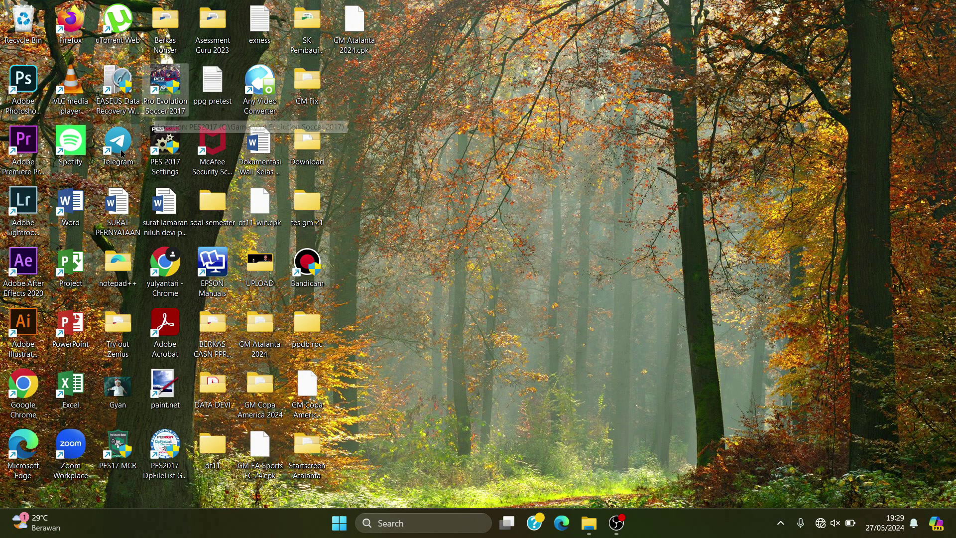
{"action": "double_click", "coordinate": [165, 97]}
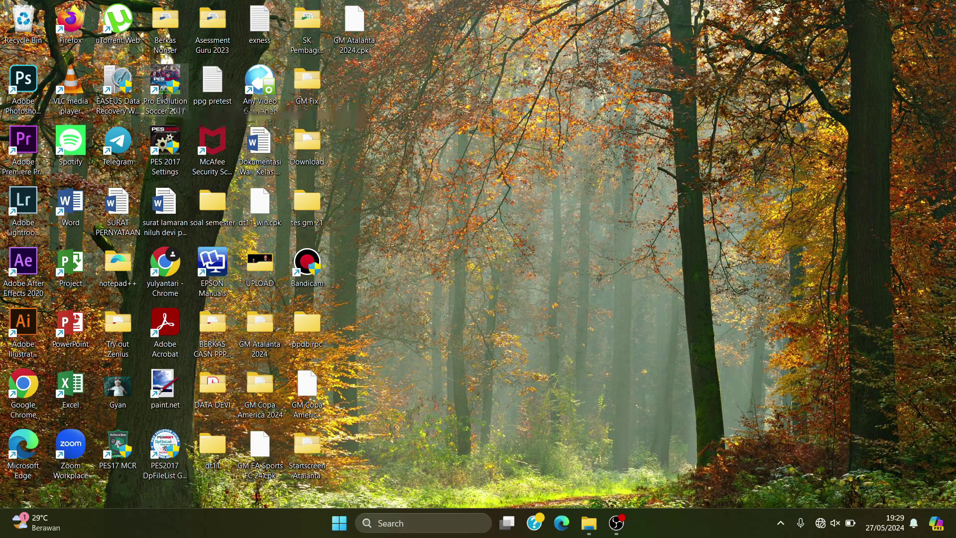
{"action": "right_click", "coordinate": [165, 96]}
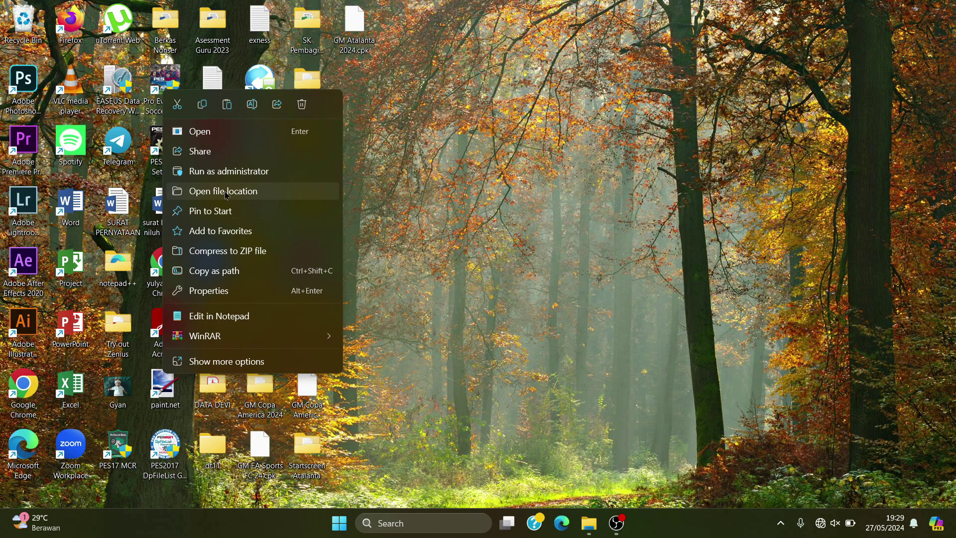
{"action": "left_click", "coordinate": [239, 195]}
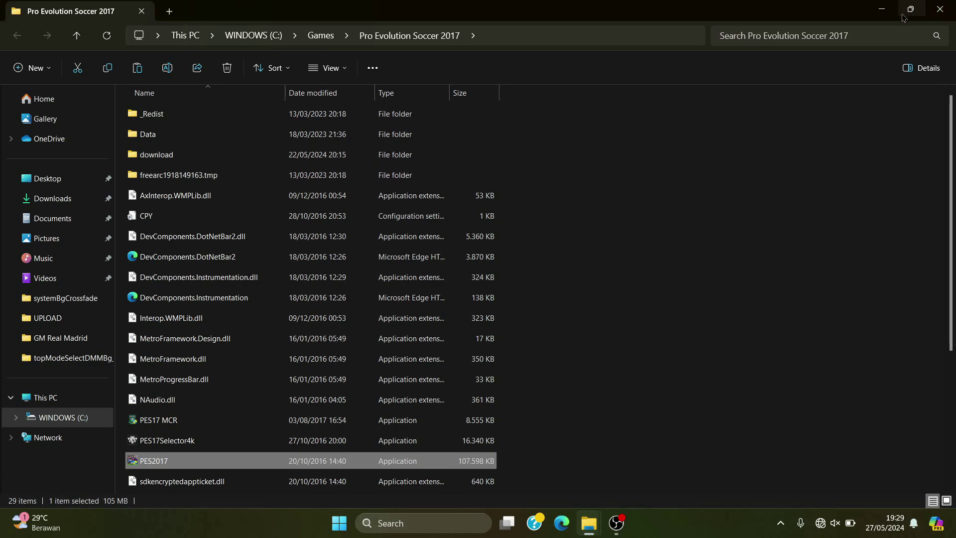
{"action": "double_click", "coordinate": [169, 160]}
Paste the copied cpk file into the game's download folder, replacing the existing file, and close the folder window
{"action": "left_click", "coordinate": [376, 233]}
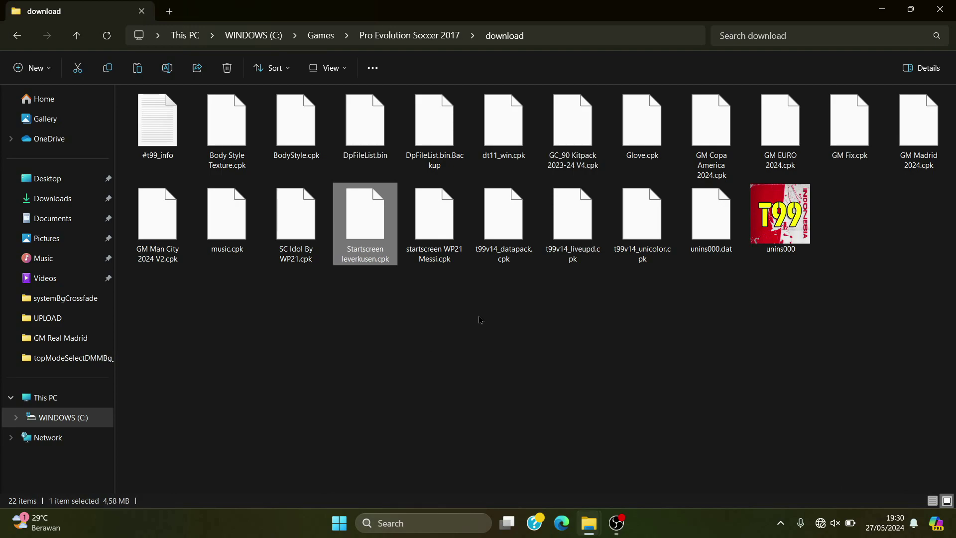
{"action": "left_click", "coordinate": [433, 266]}
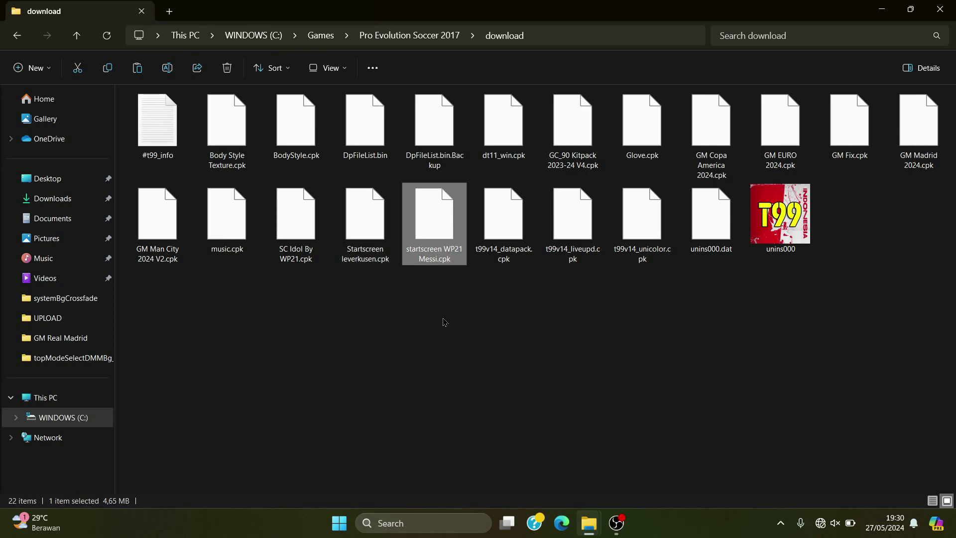
{"action": "right_click", "coordinate": [442, 321]}
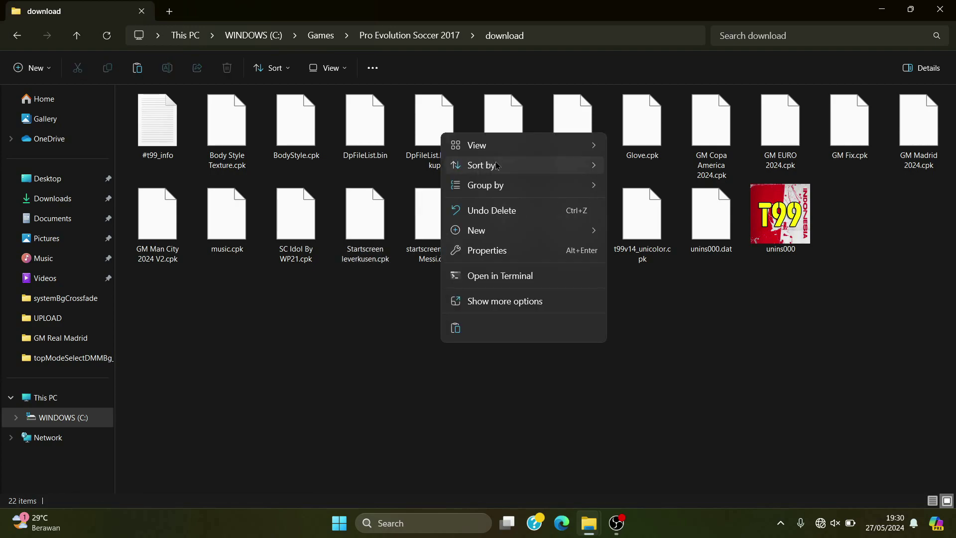
{"action": "left_click", "coordinate": [455, 330]}
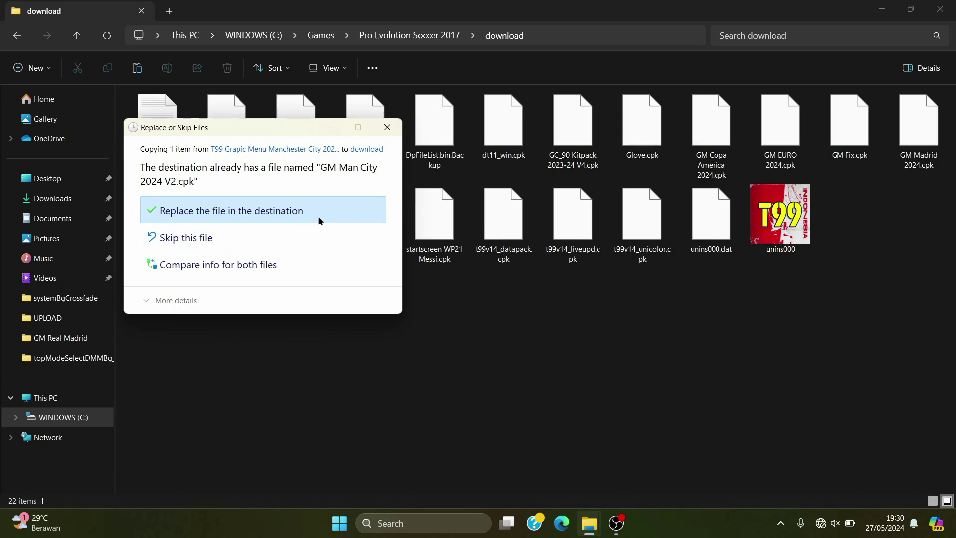
{"action": "left_click", "coordinate": [289, 211]}
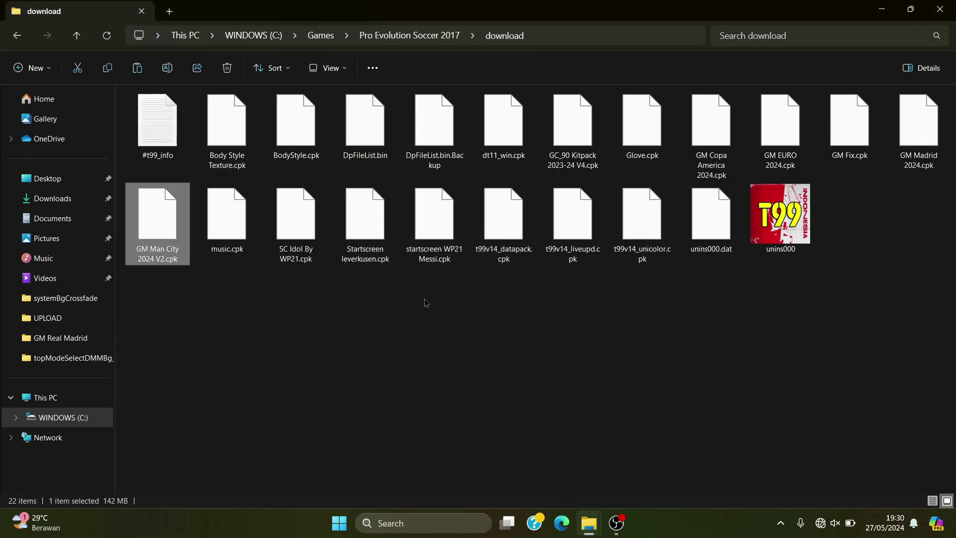
{"action": "left_click", "coordinate": [503, 224]}
{"action": "left_click", "coordinate": [583, 243]}
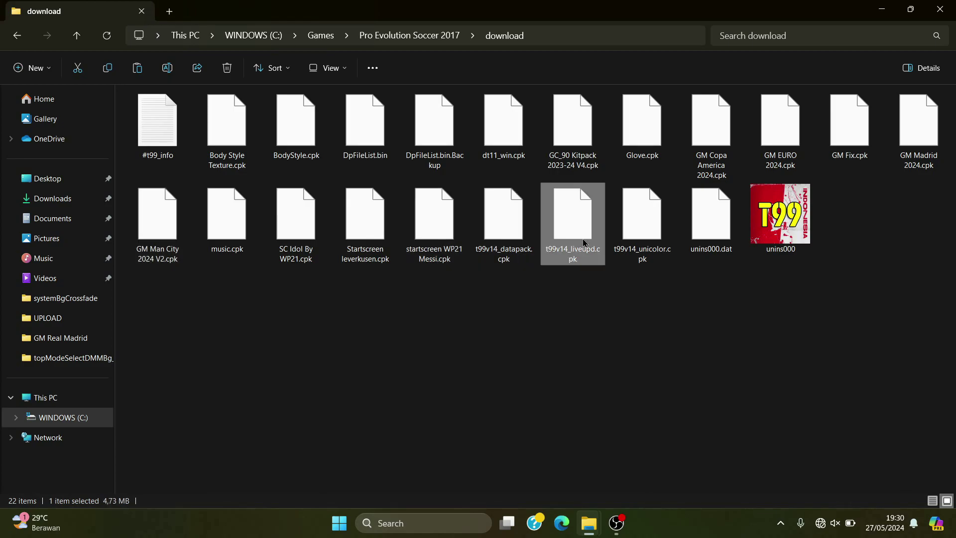
{"action": "left_click", "coordinate": [934, 14]}
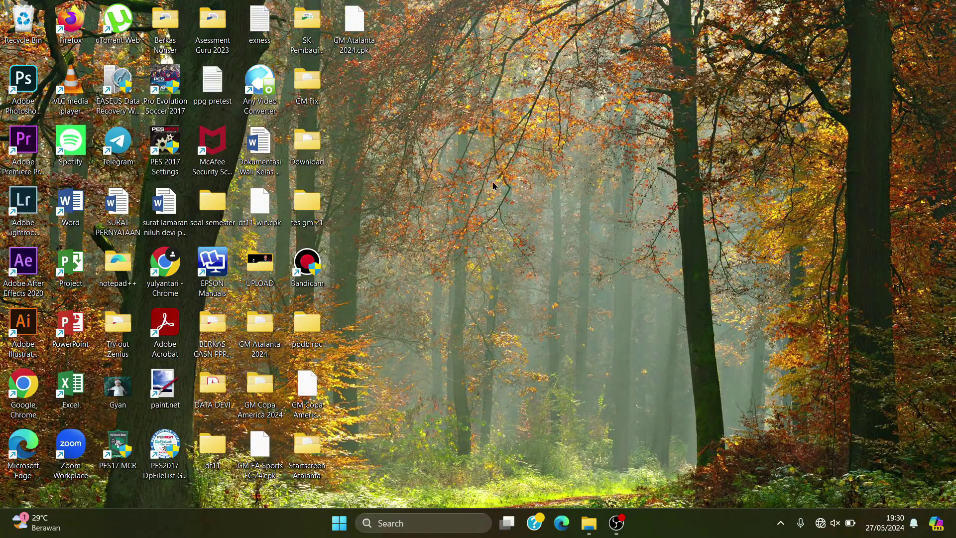
Run PES2017 DpFileList Generator 1.5 from the desktop as administrator
{"action": "left_click", "coordinate": [166, 461]}
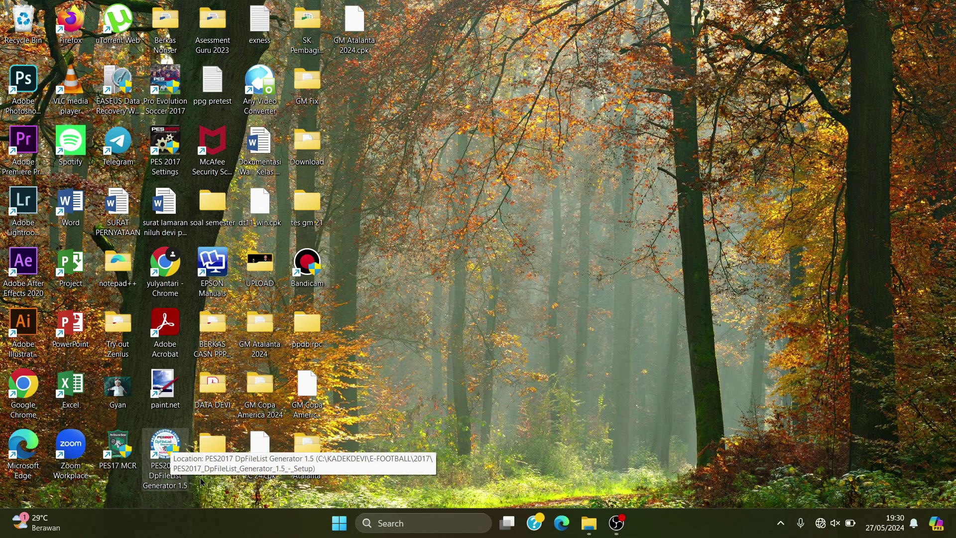
{"action": "right_click", "coordinate": [161, 461]}
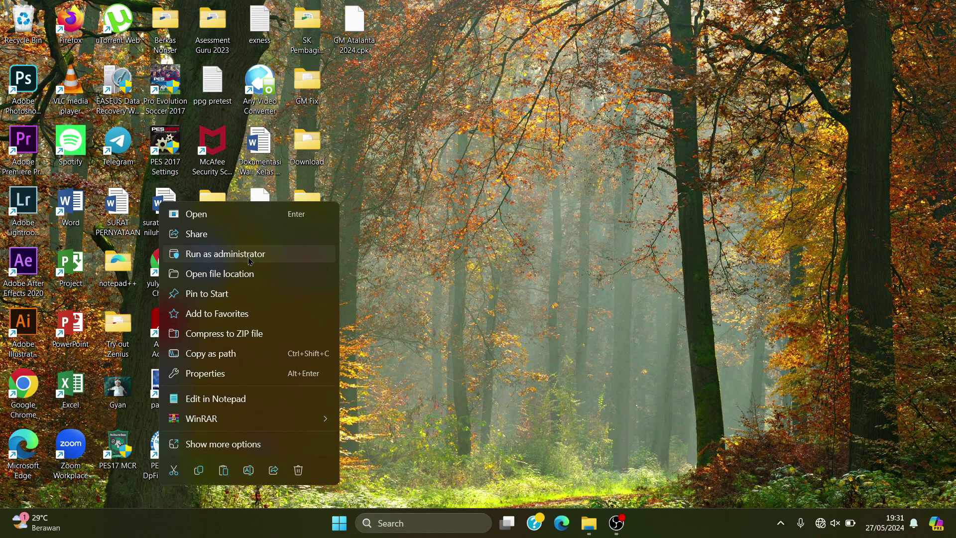
{"action": "left_click", "coordinate": [249, 255]}
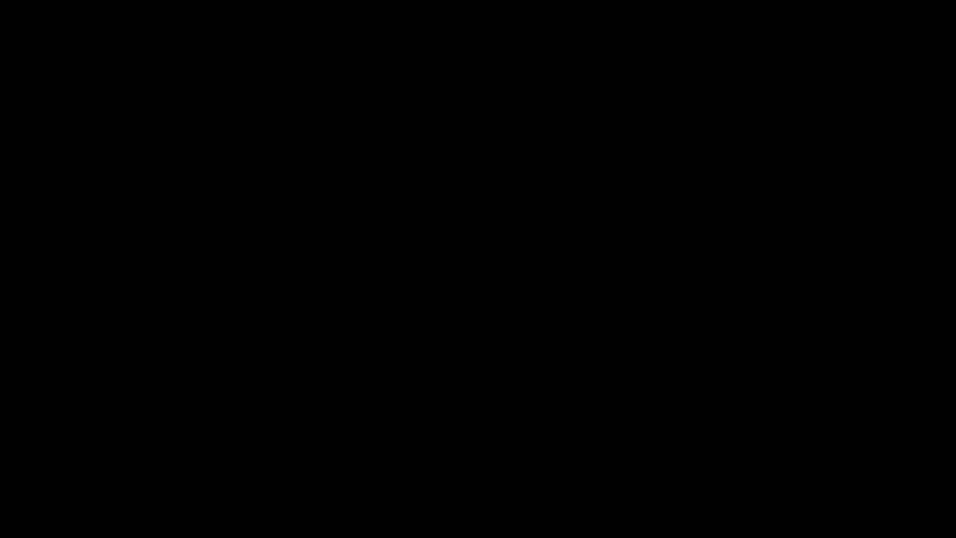
{"action": "left_click", "coordinate": [405, 370]}
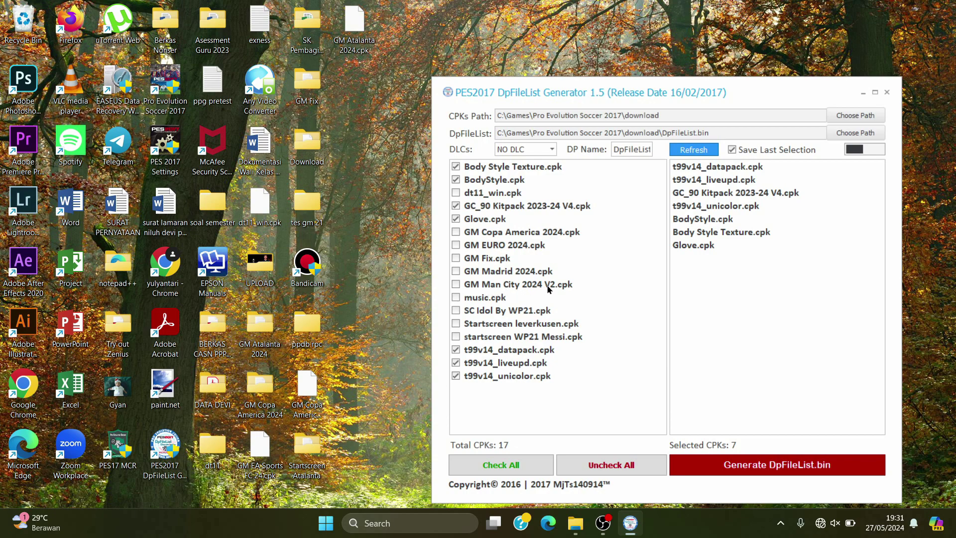
Include GM Man City 2024 V2.cpk in the selected CPKs, generate DpFileList.bin, and close the generator
{"action": "left_click", "coordinate": [455, 287]}
{"action": "mouse_move", "coordinate": [708, 262]}
{"action": "left_mouse_down"}
{"action": "mouse_move", "coordinate": [707, 248]}
{"action": "mouse_move", "coordinate": [707, 266]}
{"action": "left_mouse_up"}
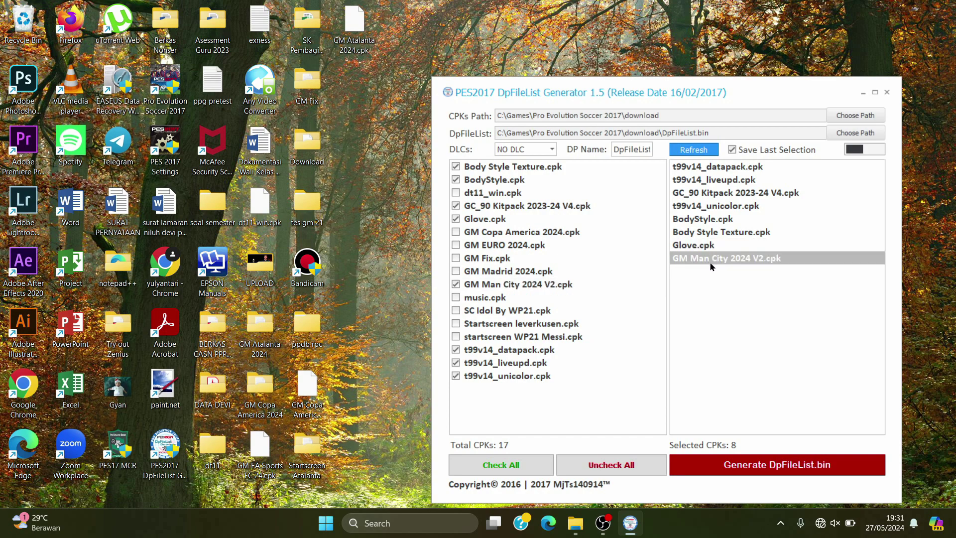
{"action": "left_click", "coordinate": [766, 469]}
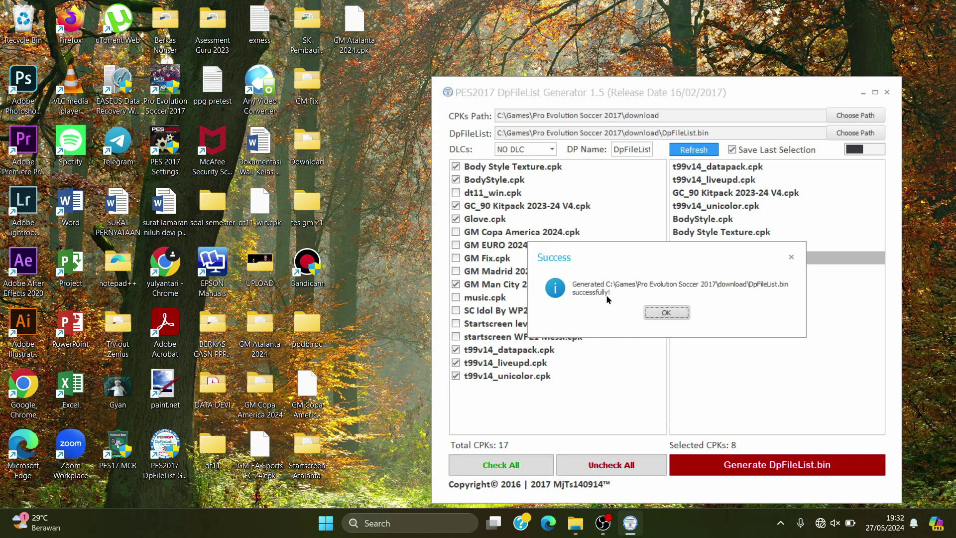
{"action": "left_click", "coordinate": [675, 314]}
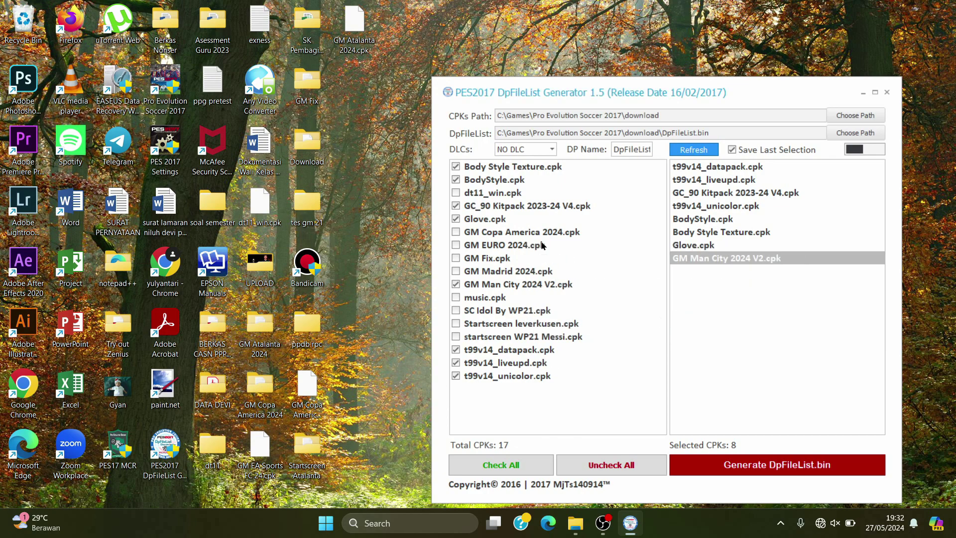
{"action": "left_click", "coordinate": [888, 93]}
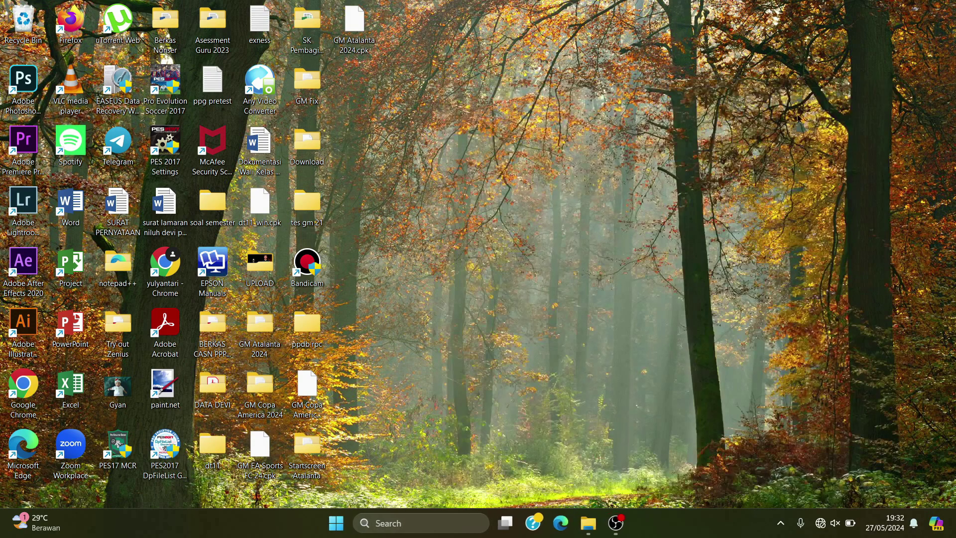
Refresh the Windows desktop
{"action": "right_click", "coordinate": [502, 170]}
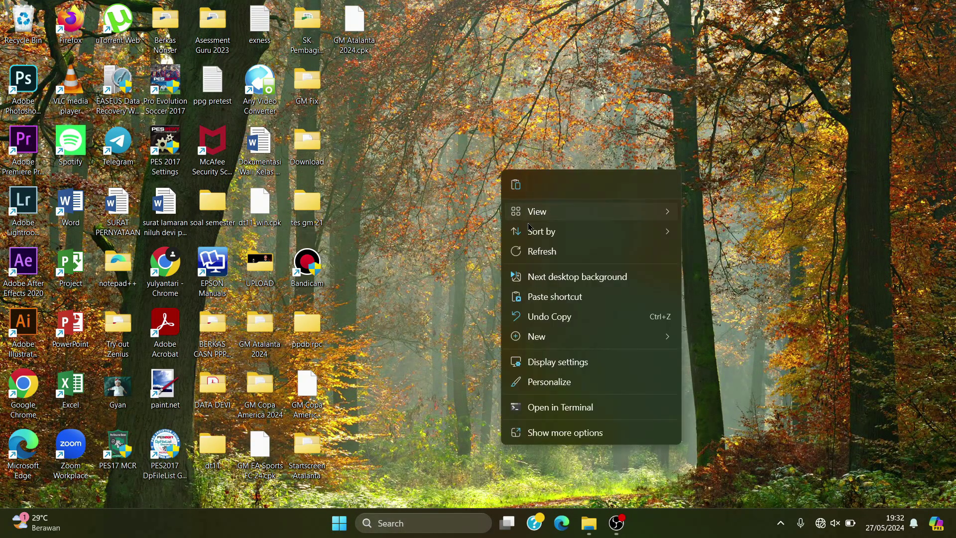
{"action": "left_click", "coordinate": [545, 252]}
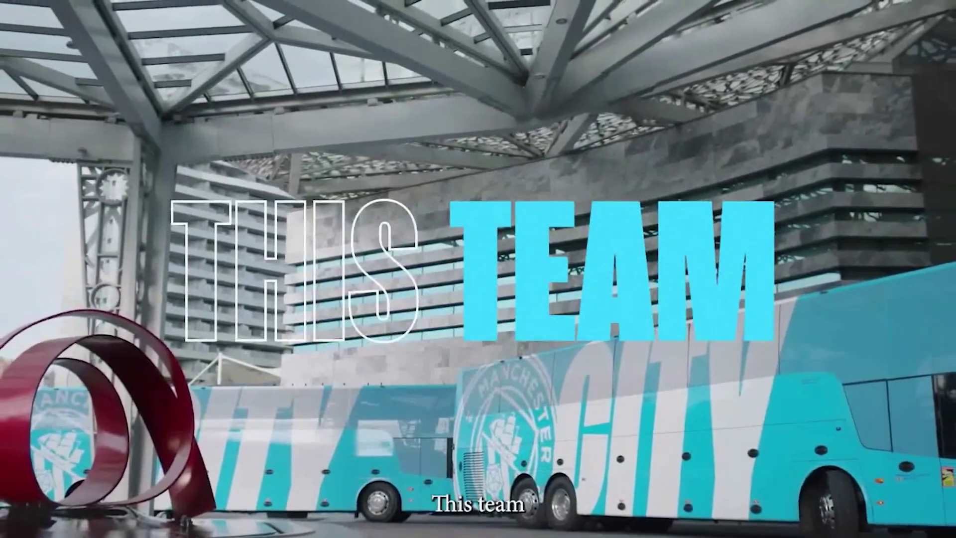
Skip the game's intro video and proceed past the title screen and network settings notice to the main menu
{"action": "key", "text": "Escape"}
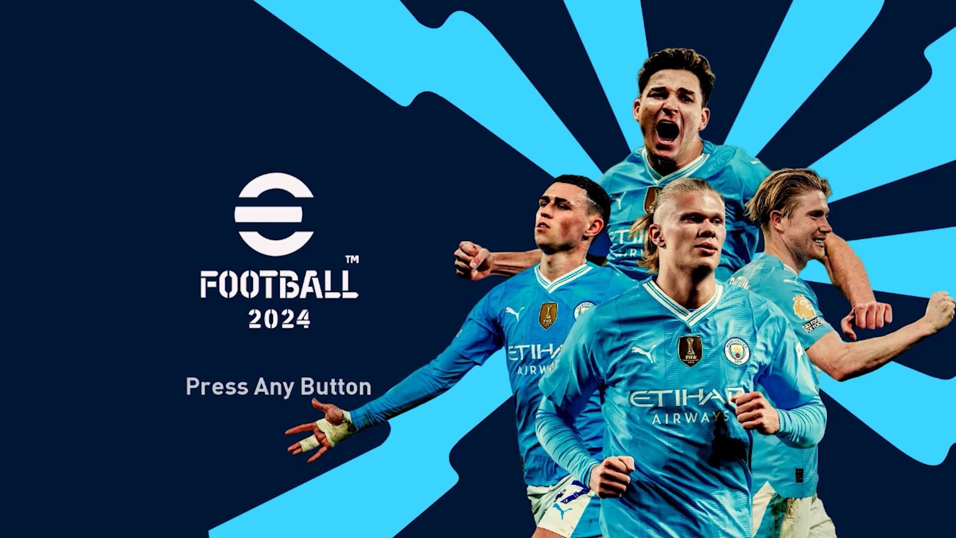
{"action": "key", "text": "Return"}
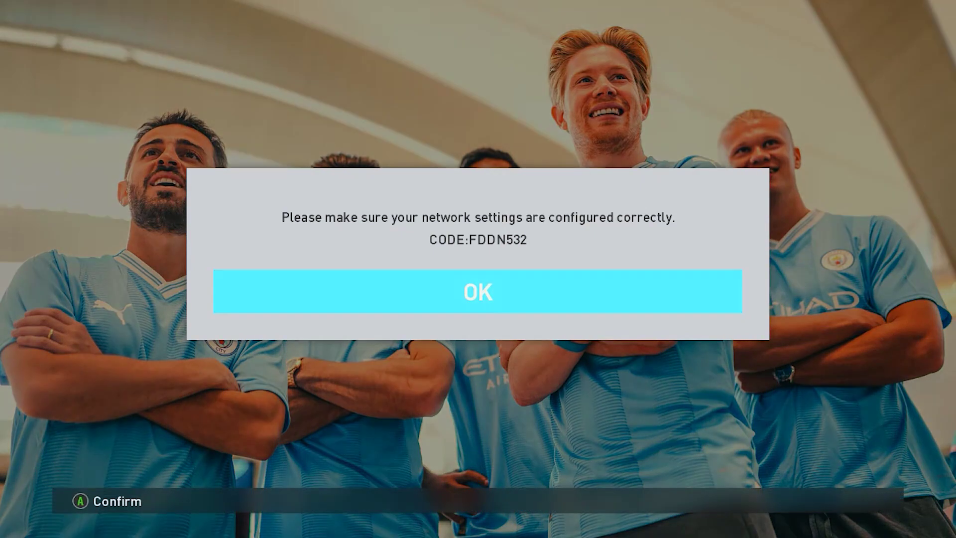
{"action": "key", "text": "Return"}
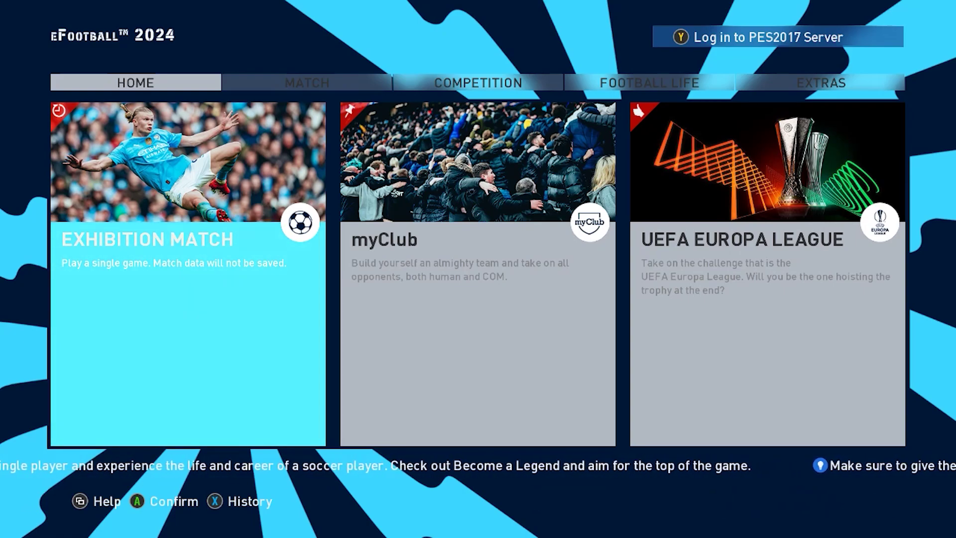
Browse the Home and Match pages of the main menu to examine their tile artwork and icons
{"action": "key", "text": "Right"}
{"action": "key", "text": "Right"}
{"action": "key", "text": "Right"}
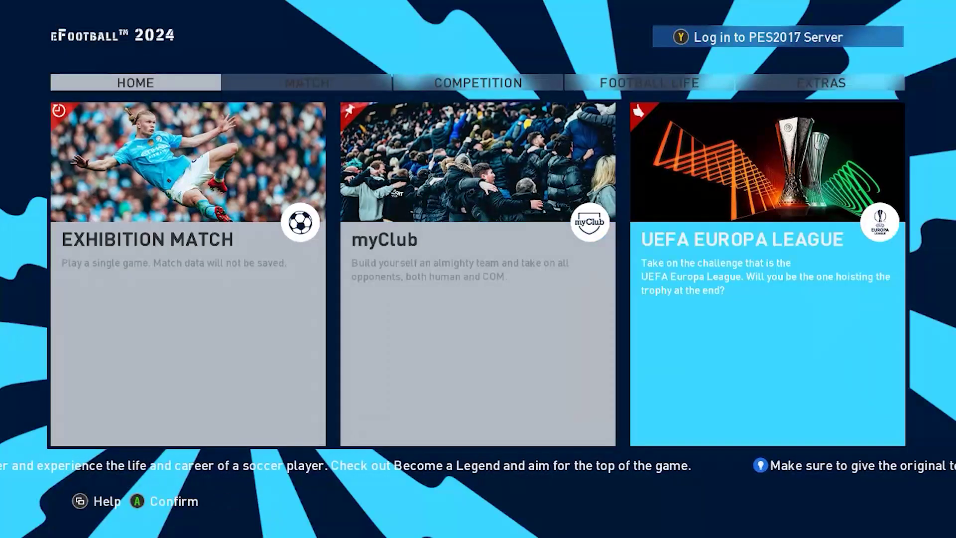
{"action": "key", "text": "Right"}
{"action": "key", "text": "Down"}
{"action": "key", "text": "Right"}
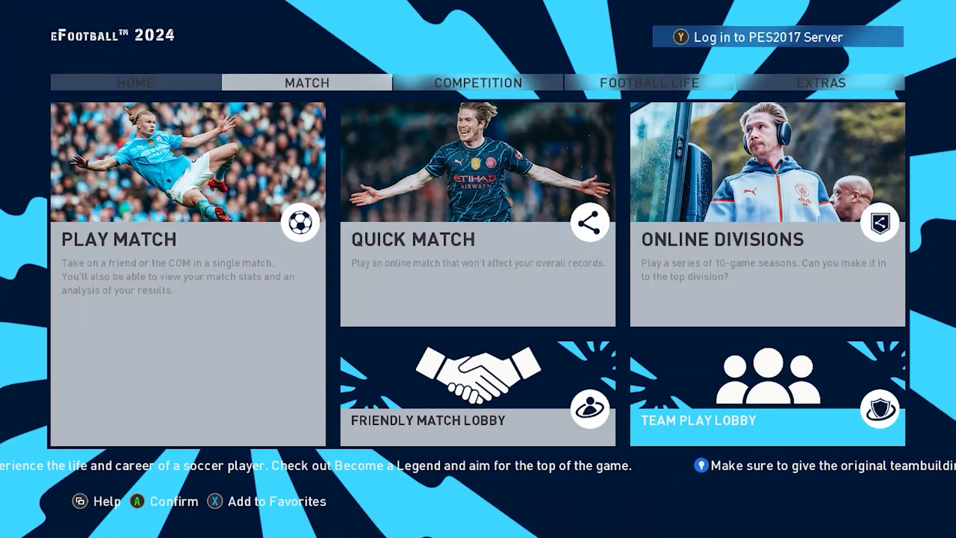
Examine the tile graphics on the Competition and Football Life pages of the main menu
{"action": "key", "text": "Right"}
{"action": "key", "text": "Up"}
{"action": "key", "text": "Right"}
{"action": "key", "text": "Down"}
{"action": "key", "text": "Right"}
{"action": "key", "text": "Up"}
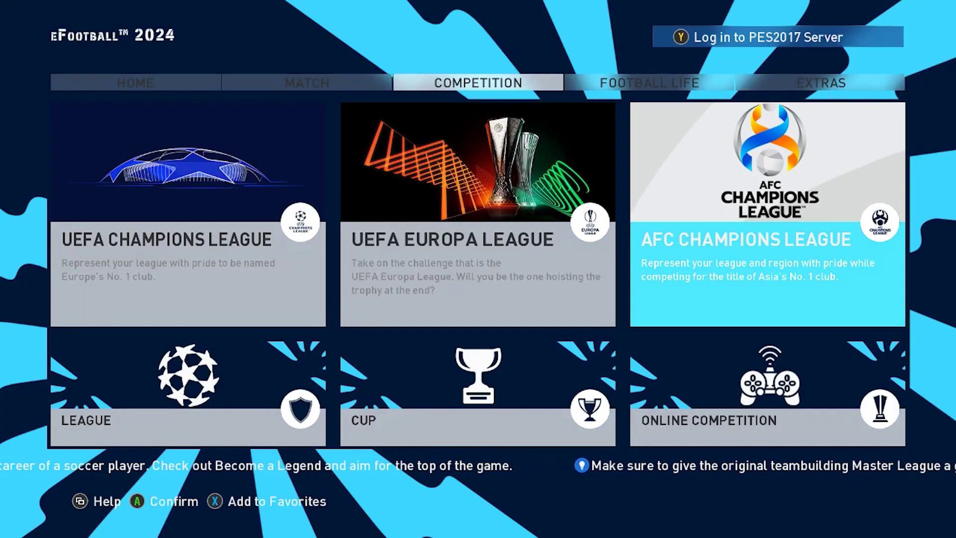
{"action": "key", "text": "Right"}
{"action": "key", "text": "Right"}
{"action": "key", "text": "Right"}
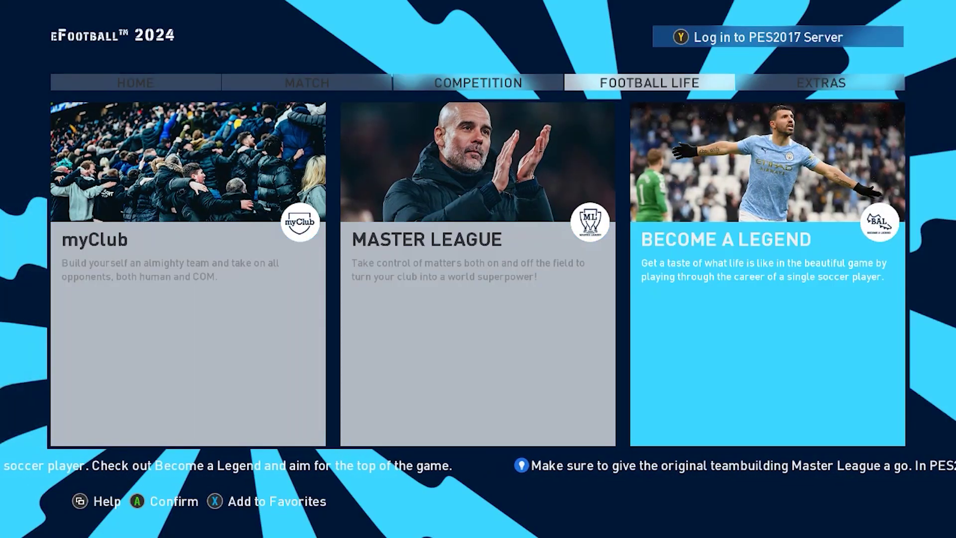
Go to the Extras page, open Edit mode and select its Players entry to check the menu graphics
{"action": "key", "text": "Right"}
{"action": "key", "text": "Right"}
{"action": "key", "text": "Up"}
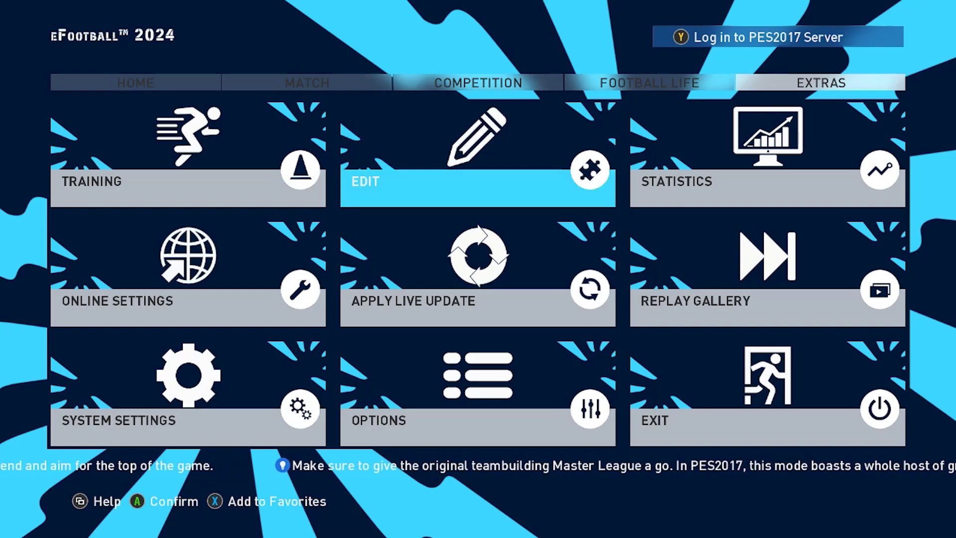
{"action": "key", "text": "Return"}
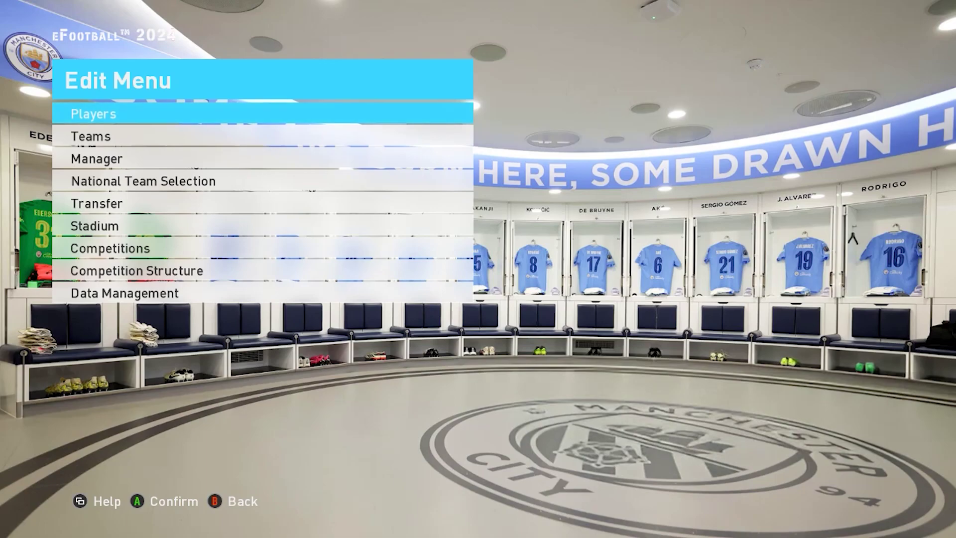
{"action": "key", "text": "Return"}
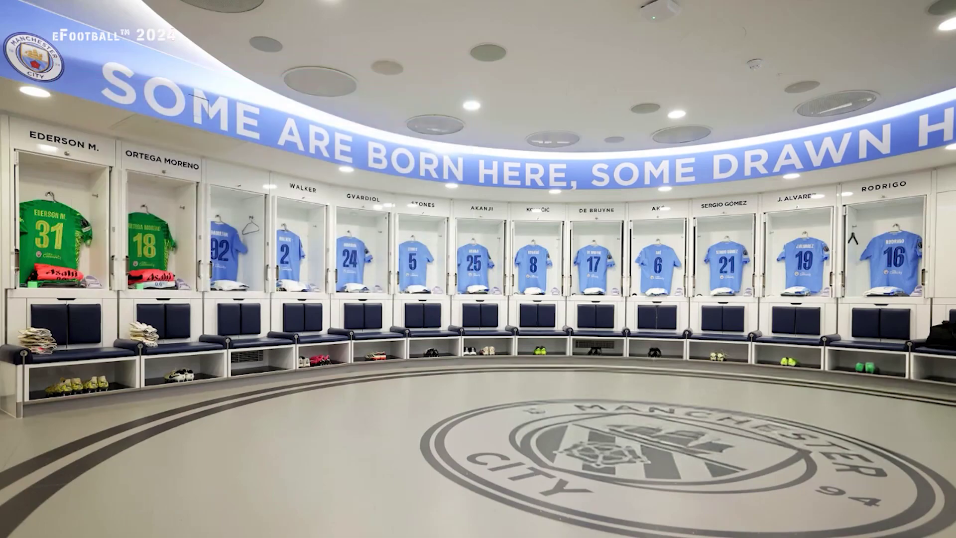